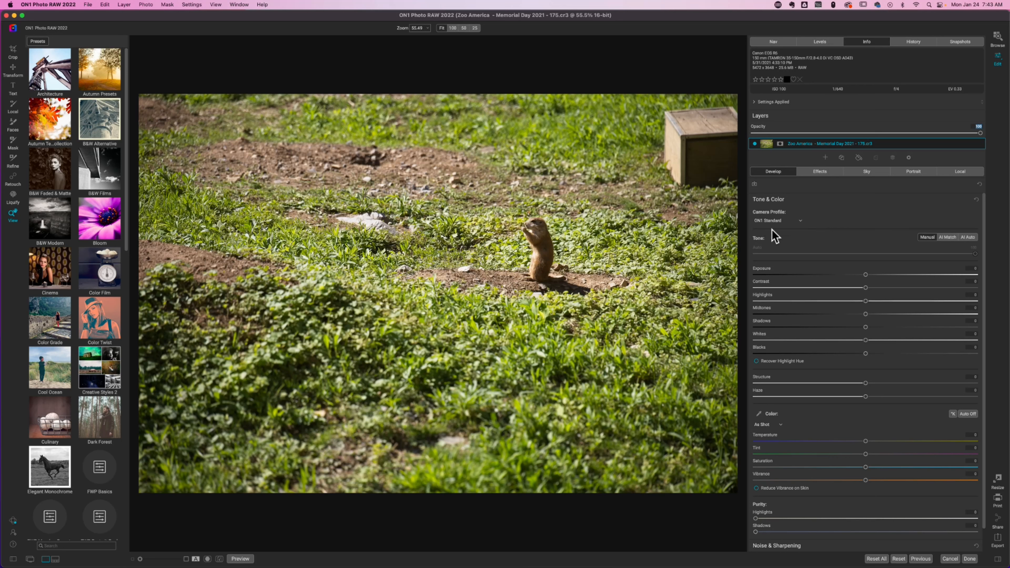
# Set the camera profile to ON1 Portrait and apply AI Auto tone, reducing its amount to a little over half.
pyautogui.click(797, 222)
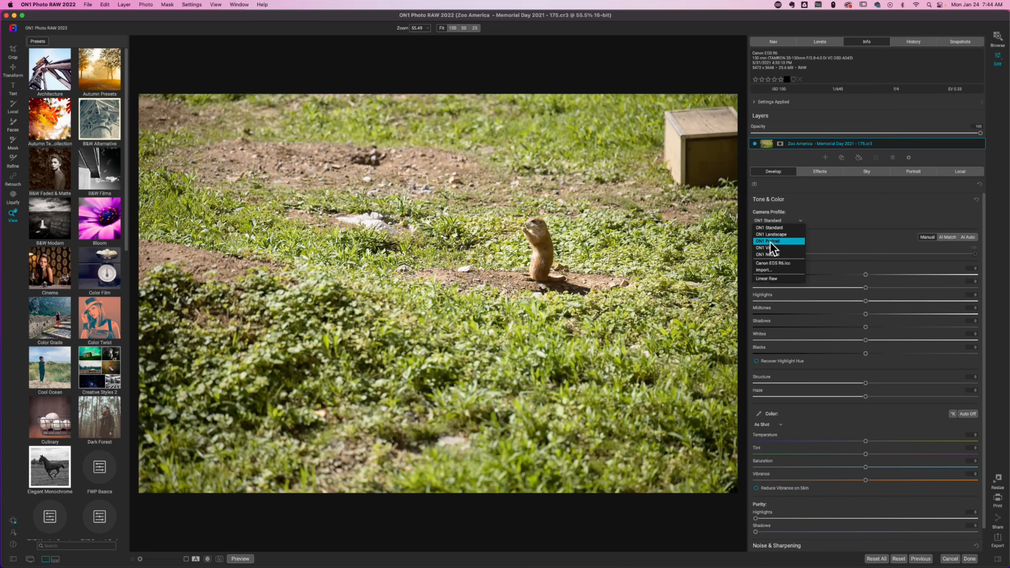
pyautogui.click(769, 242)
pyautogui.click(965, 238)
pyautogui.moveTo(944, 254); pyautogui.dragTo(881, 258)
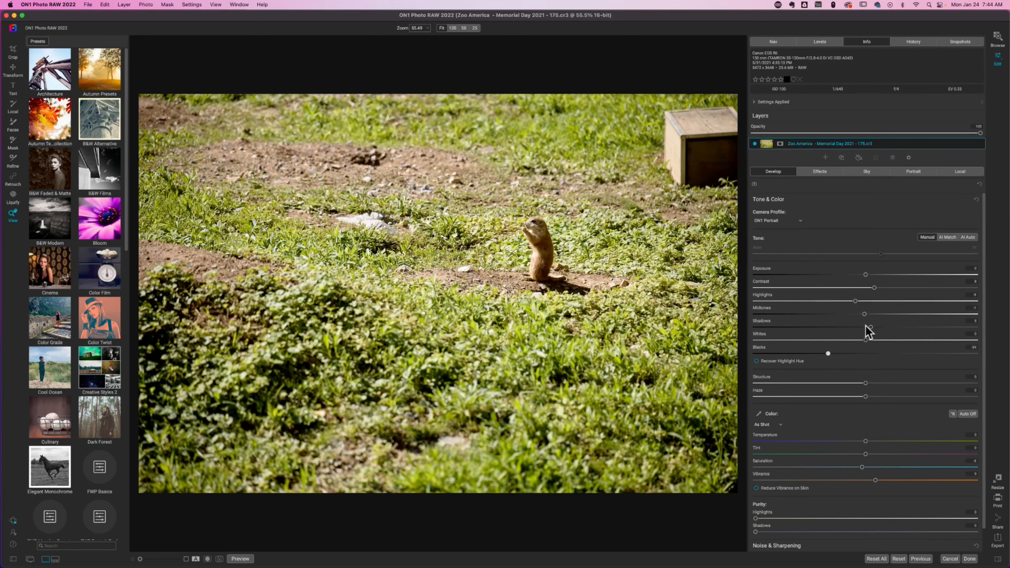
# Lower Highlights to about -41, reduce Saturation, raise Vibrance to about 30 and slightly darken the Exposure.
pyautogui.moveTo(854, 301); pyautogui.dragTo(820, 301)
pyautogui.moveTo(862, 467); pyautogui.dragTo(897, 483)
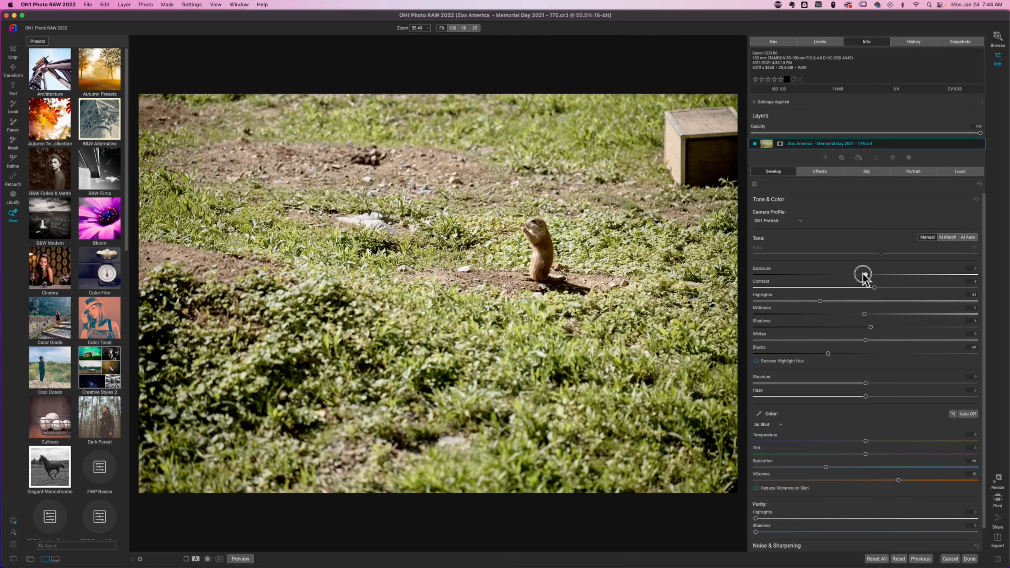
pyautogui.moveTo(863, 275); pyautogui.dragTo(858, 275)
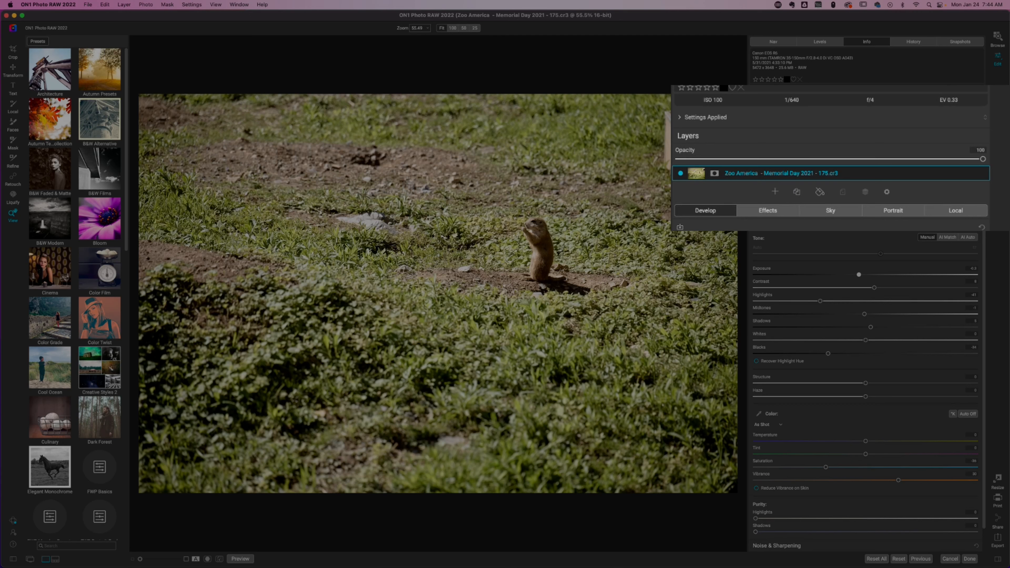
# Duplicate the photo layer and rename the lower layer as Original.
pyautogui.press('super+j')
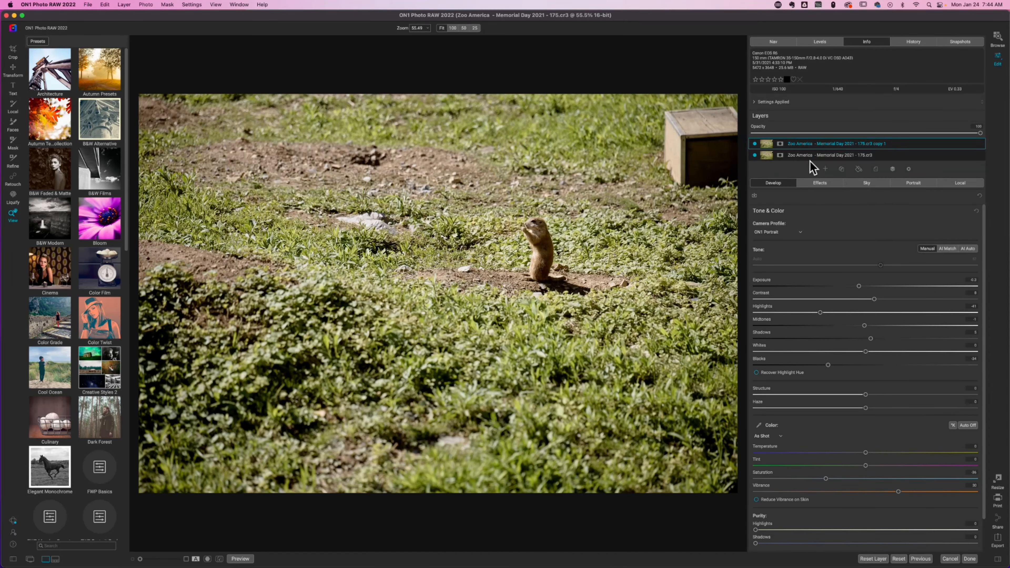
pyautogui.click(818, 156)
pyautogui.doubleClick(818, 155)
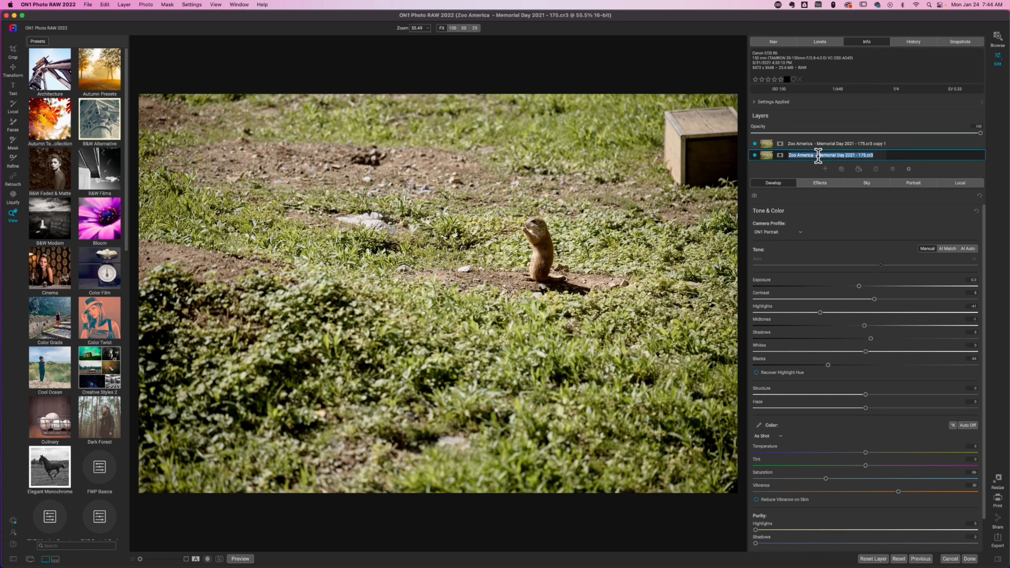
pyautogui.write('Original')
pyautogui.press('Return')
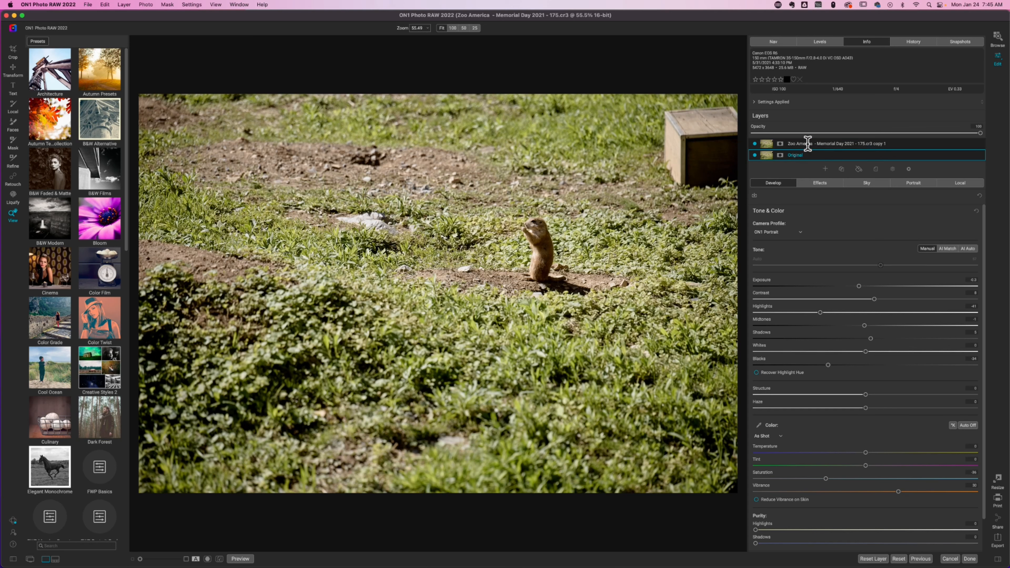
# Rename the duplicated upper layer as Spot Removal.
pyautogui.doubleClick(807, 143)
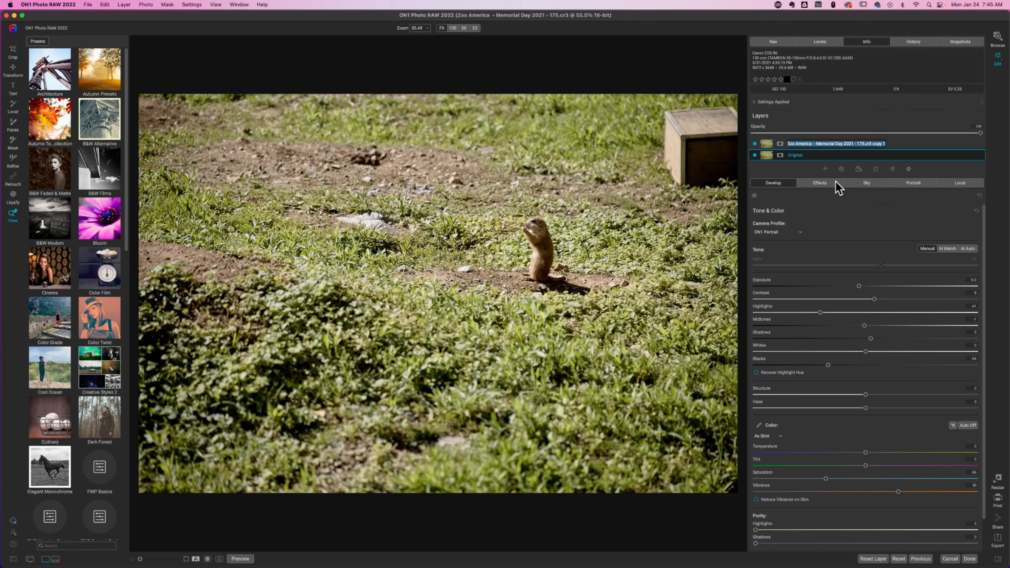
pyautogui.write('Spot Re')
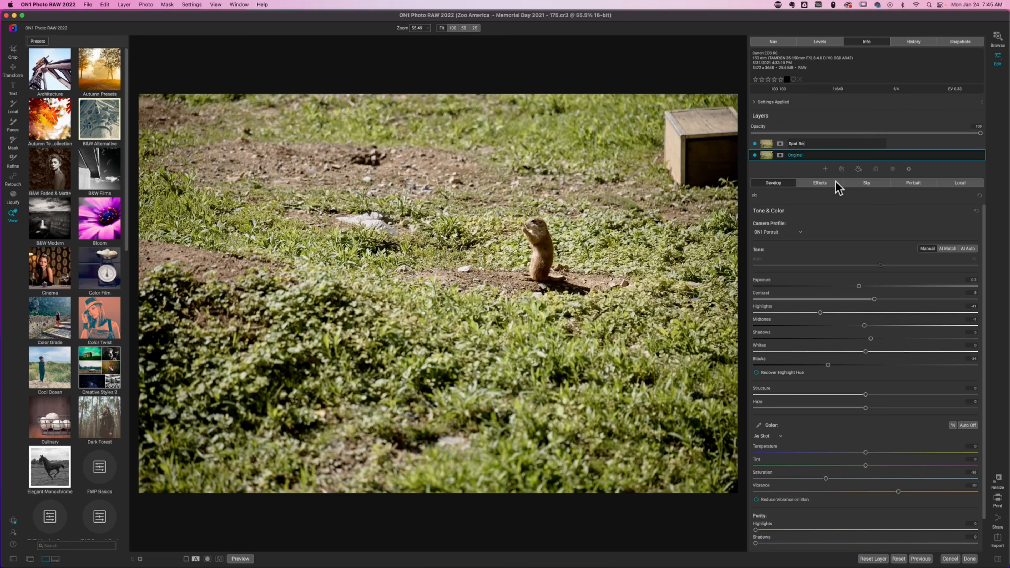
pyautogui.write('moval')
pyautogui.press('Return')
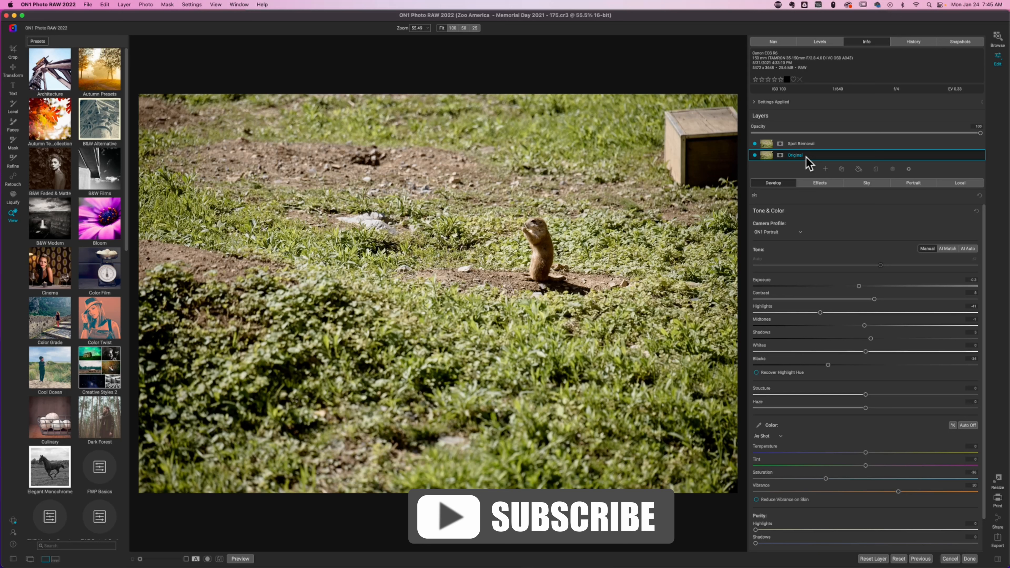
# Clone surrounding grass and dirt over the wooden box on the Spot Removal layer with the Clone Stamp until the box is gone.
pyautogui.click(818, 145)
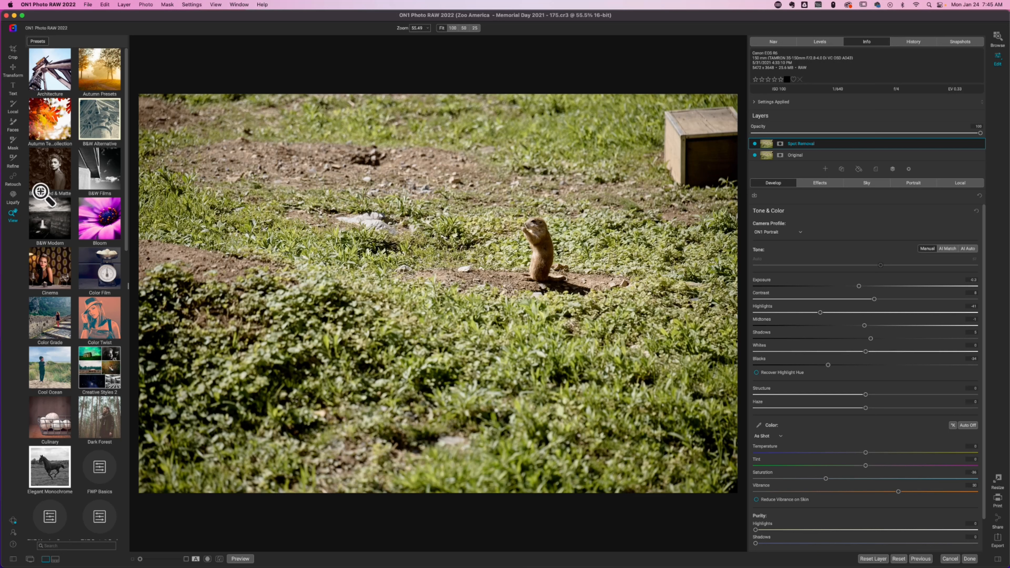
pyautogui.click(12, 177)
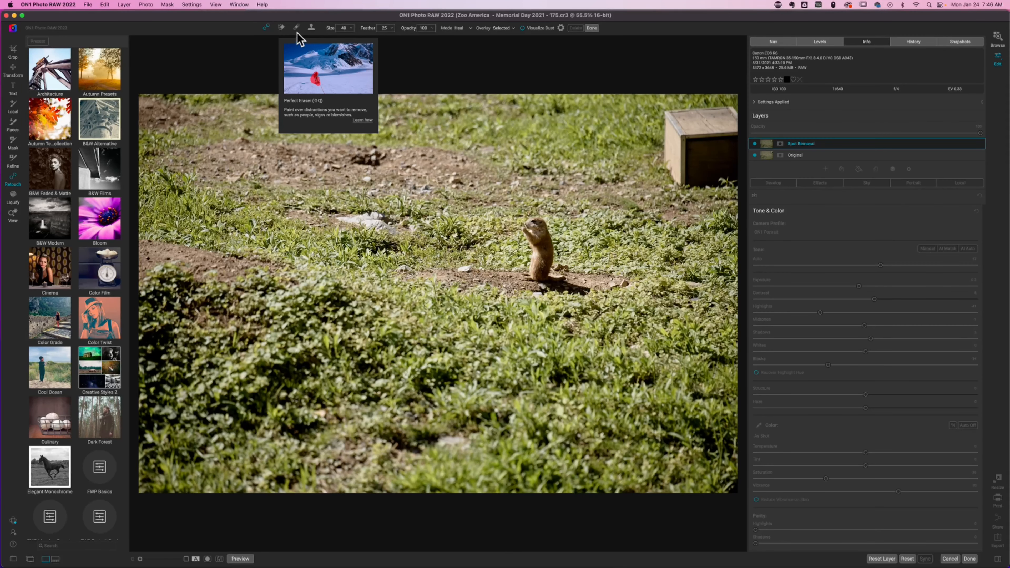
pyautogui.click(311, 28)
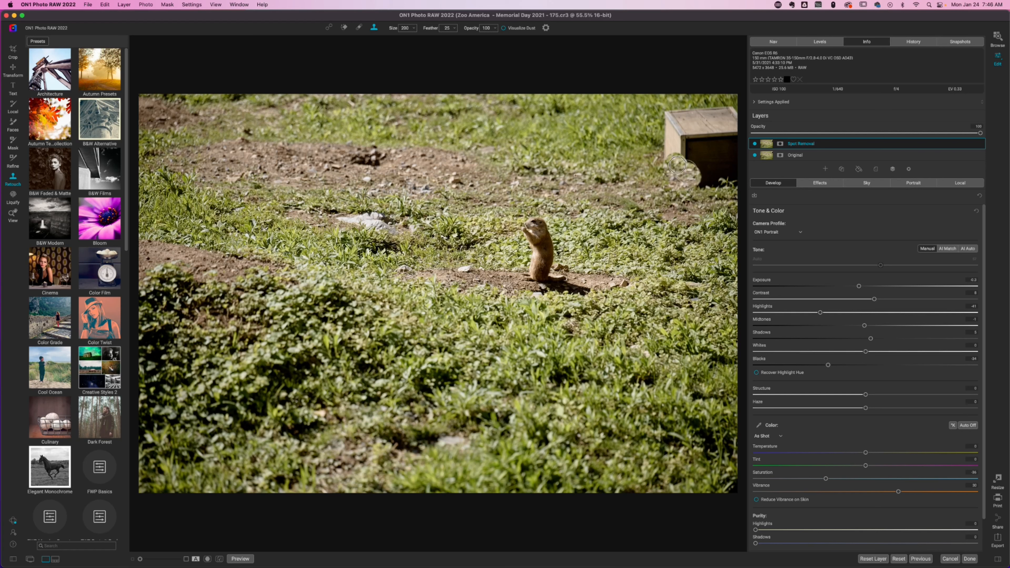
pyautogui.moveTo(672, 148)
pyautogui.mouseDown()
pyautogui.moveTo(698, 172)
pyautogui.moveTo(669, 116)
pyautogui.moveTo(680, 136)
pyautogui.moveTo(689, 115)
pyautogui.moveTo(690, 137)
pyautogui.moveTo(703, 138)
pyautogui.moveTo(697, 178)
pyautogui.mouseUp()
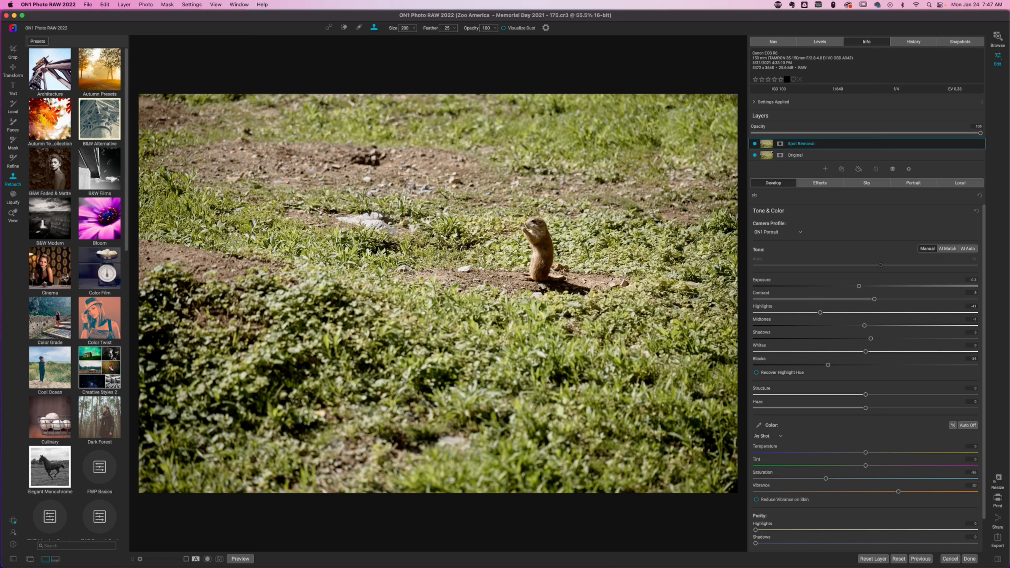
# Switch the Spot Removal layer off and on to compare the photo with and without the wooden box.
pyautogui.click(755, 143)
pyautogui.click(755, 144)
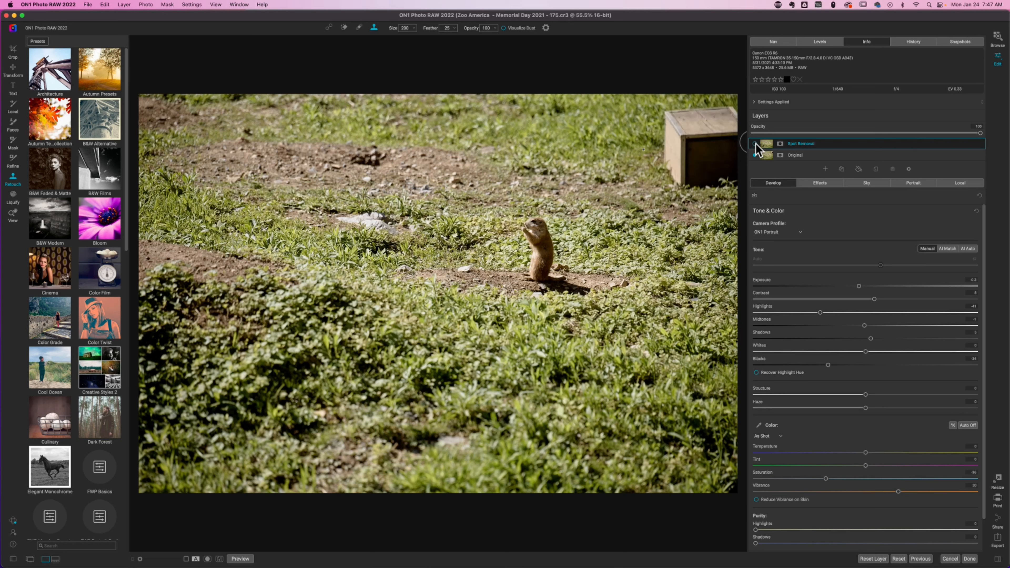
pyautogui.click(755, 144)
pyautogui.press('z')
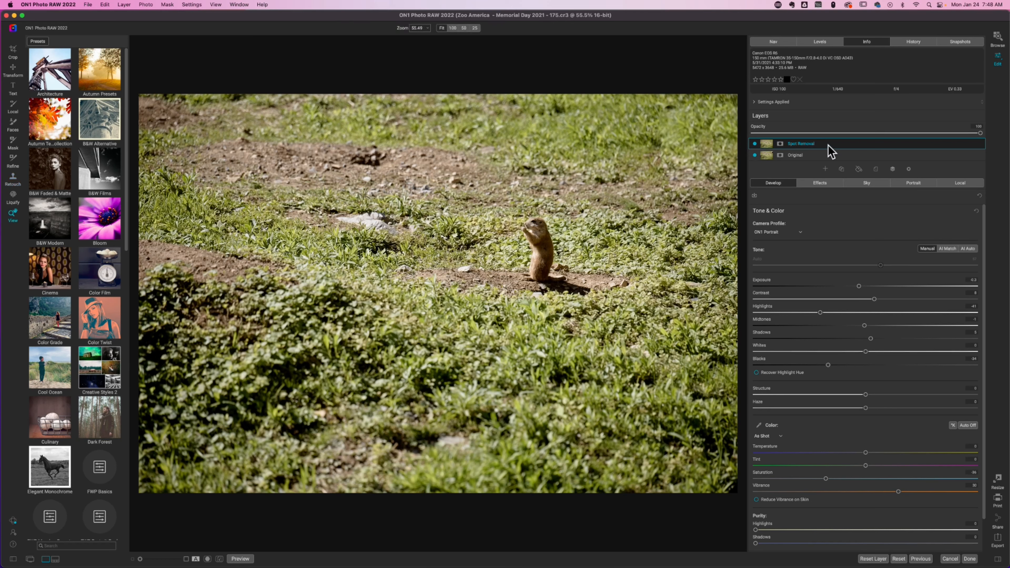
# Create a new stamped layer from the Spot Removal layer and rename it as Spot Removal - Stamp.
pyautogui.rightClick(829, 147)
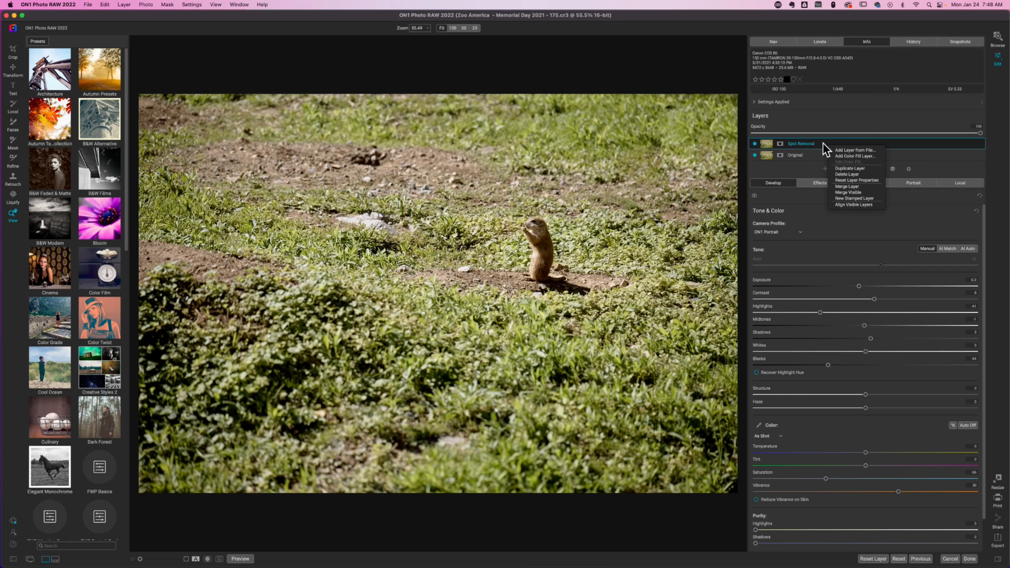
pyautogui.click(880, 199)
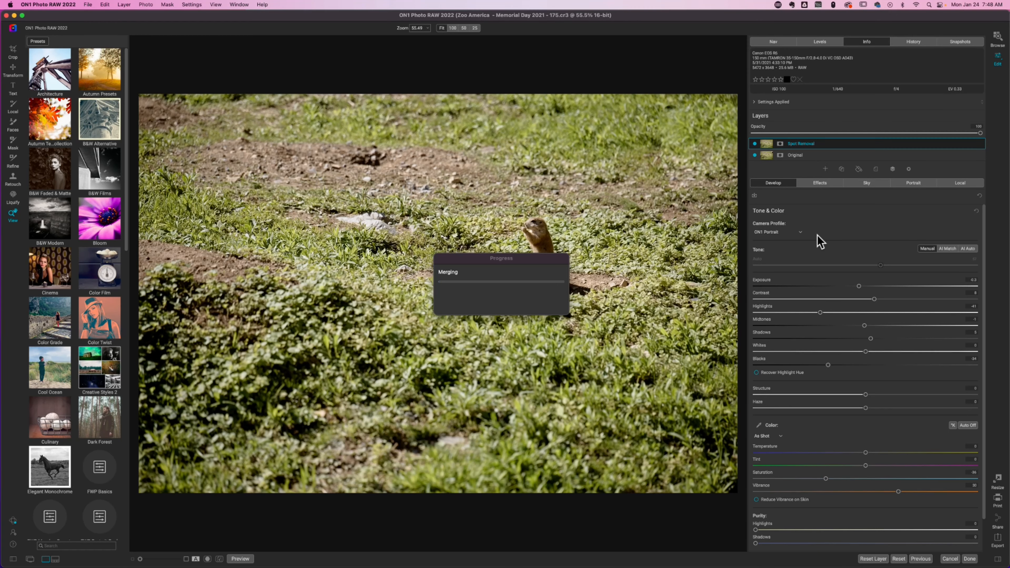
pyautogui.doubleClick(807, 144)
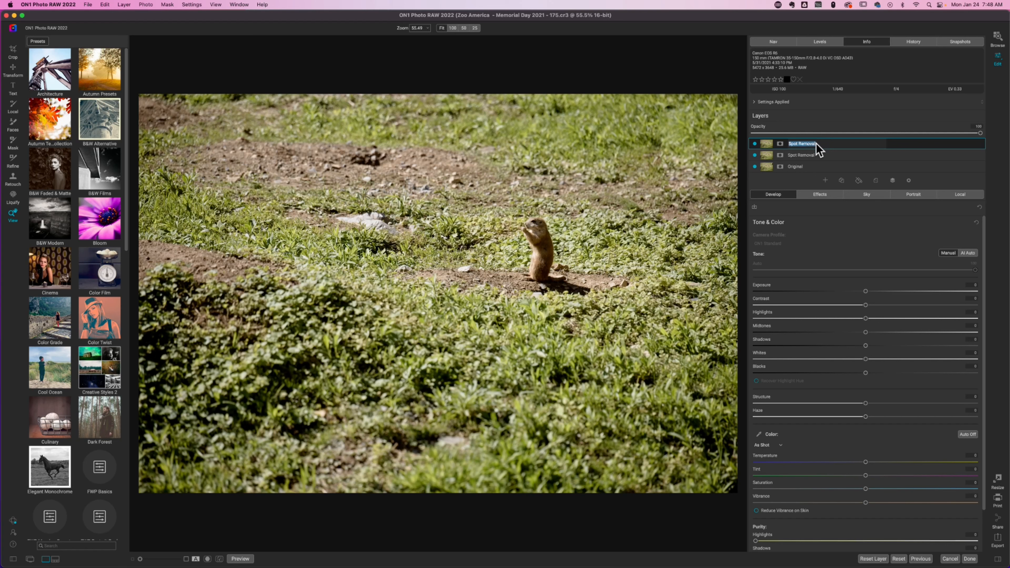
pyautogui.click(838, 143)
pyautogui.write('- Stamp')
pyautogui.press('Return')
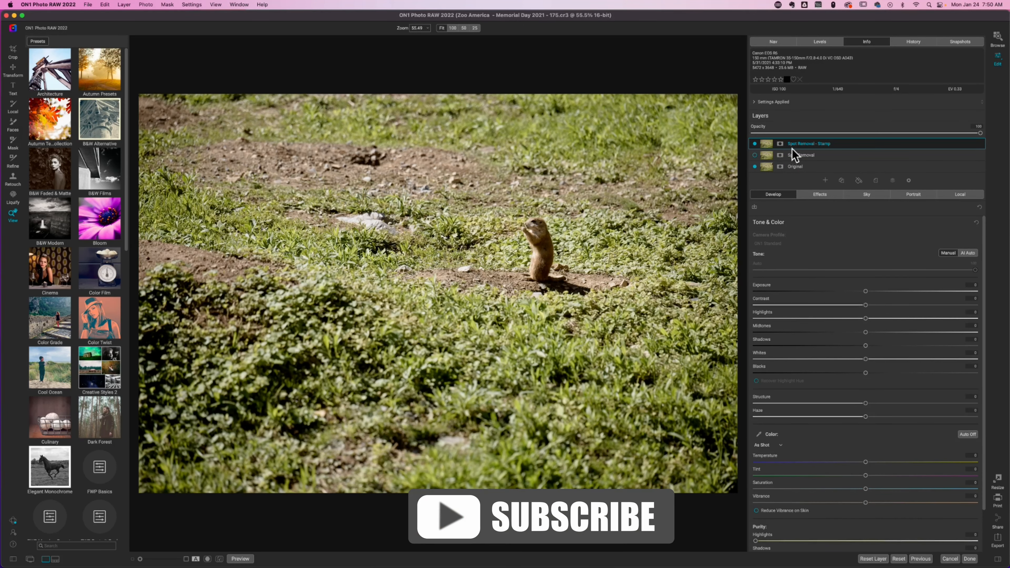